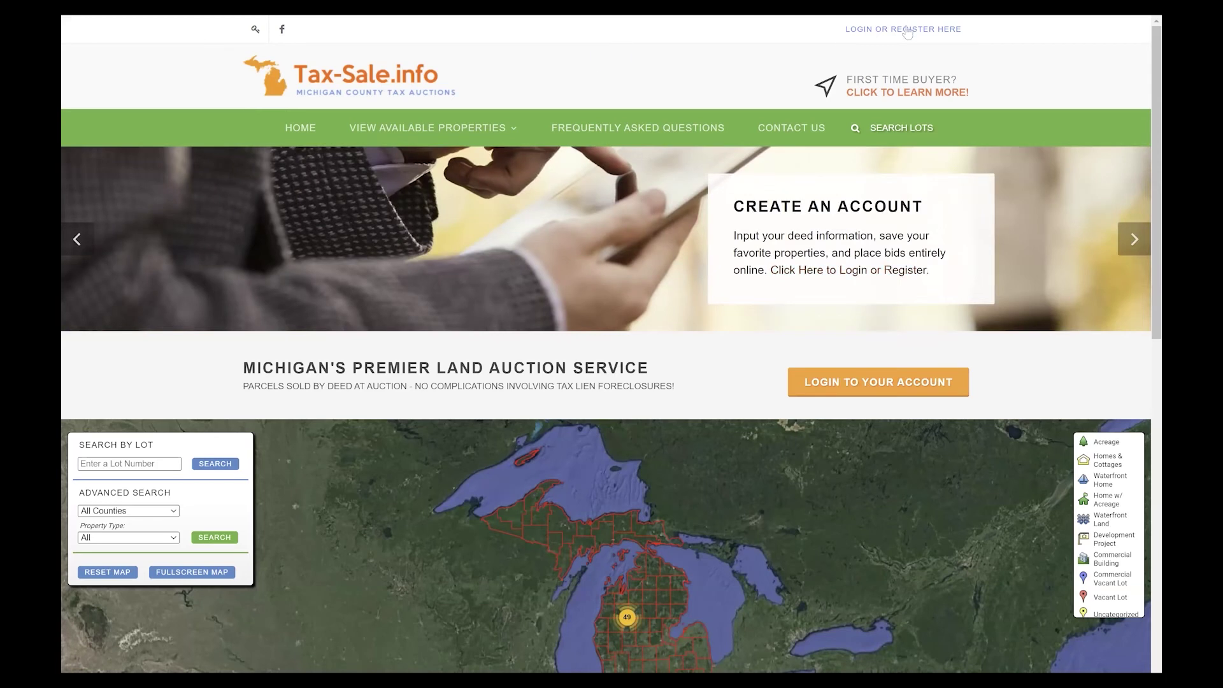
Open the Login to Your Account page and tick the age and terms agreement on the registration form.
{"action": "left_click", "coordinate": [907, 31]}
{"action": "left_click", "coordinate": [853, 382]}
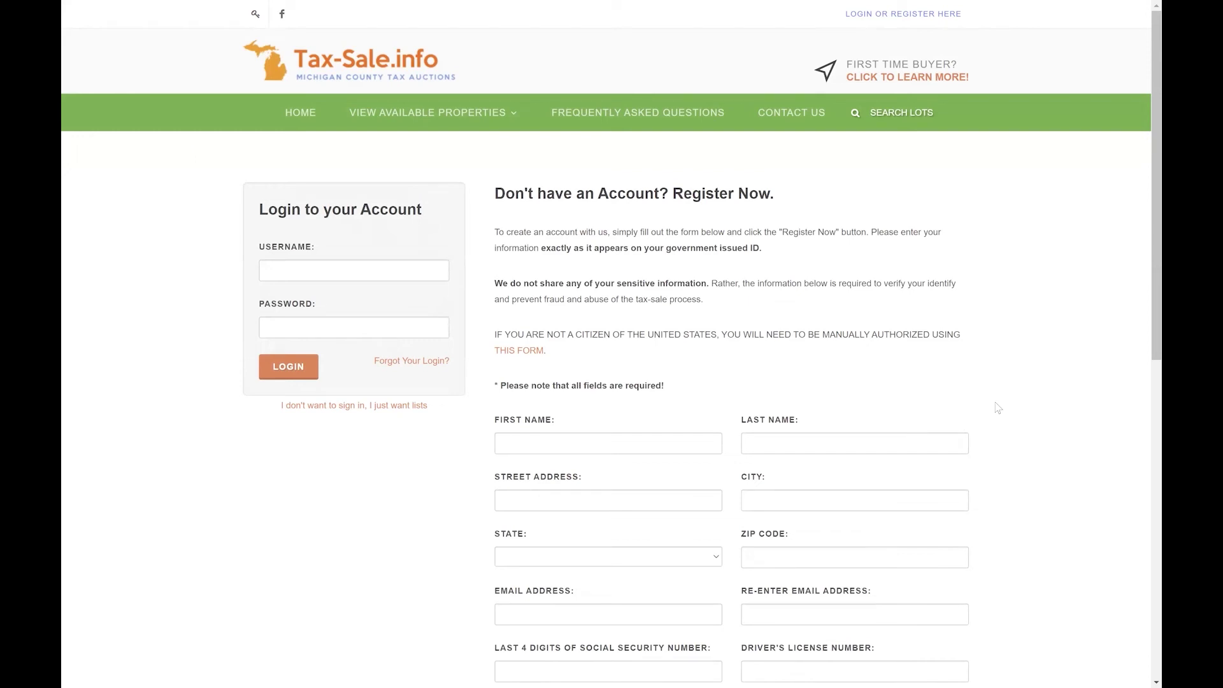
{"action": "scroll", "coordinate": [998, 407], "scroll_direction": "down", "scroll_amount": 2}
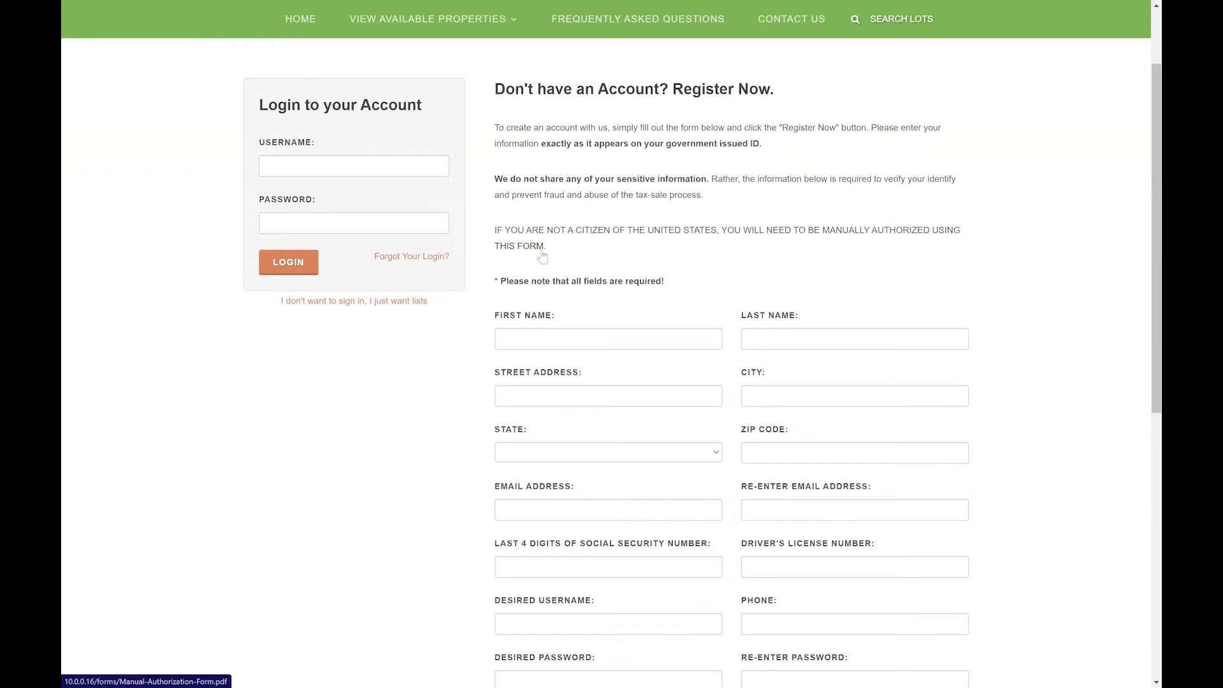
{"action": "scroll", "coordinate": [658, 251], "scroll_direction": "down", "scroll_amount": 4}
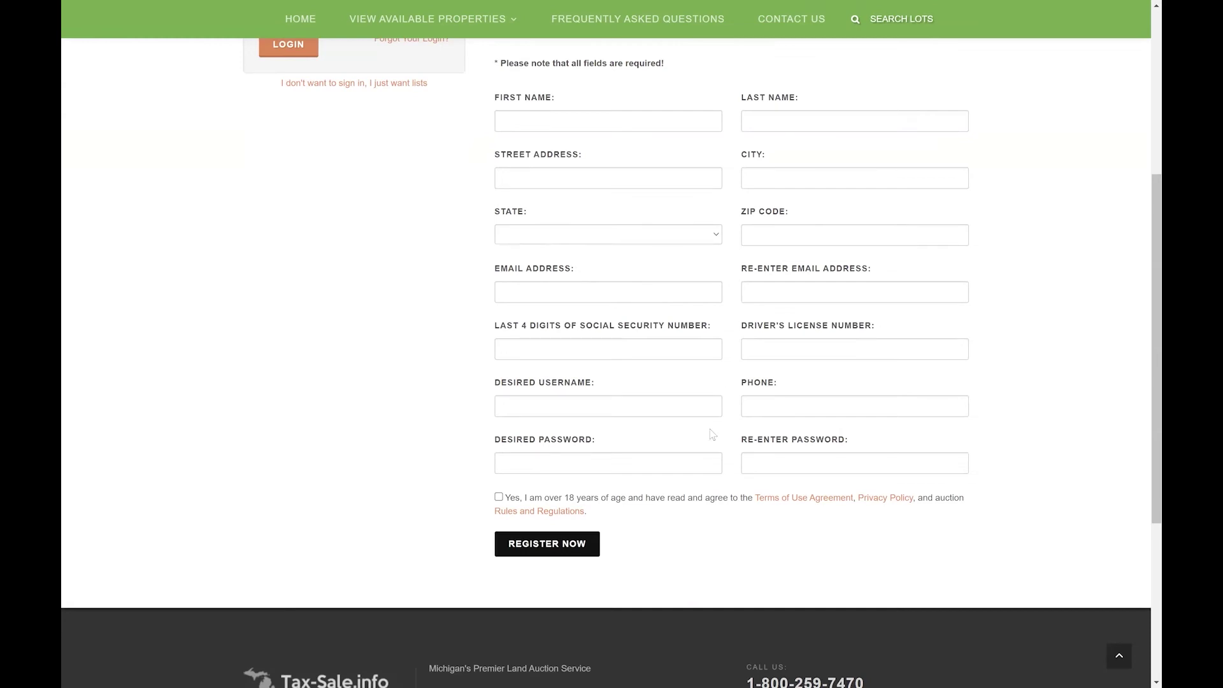
{"action": "left_click", "coordinate": [499, 498]}
{"action": "scroll", "coordinate": [480, 344], "scroll_direction": "up", "scroll_amount": 5}
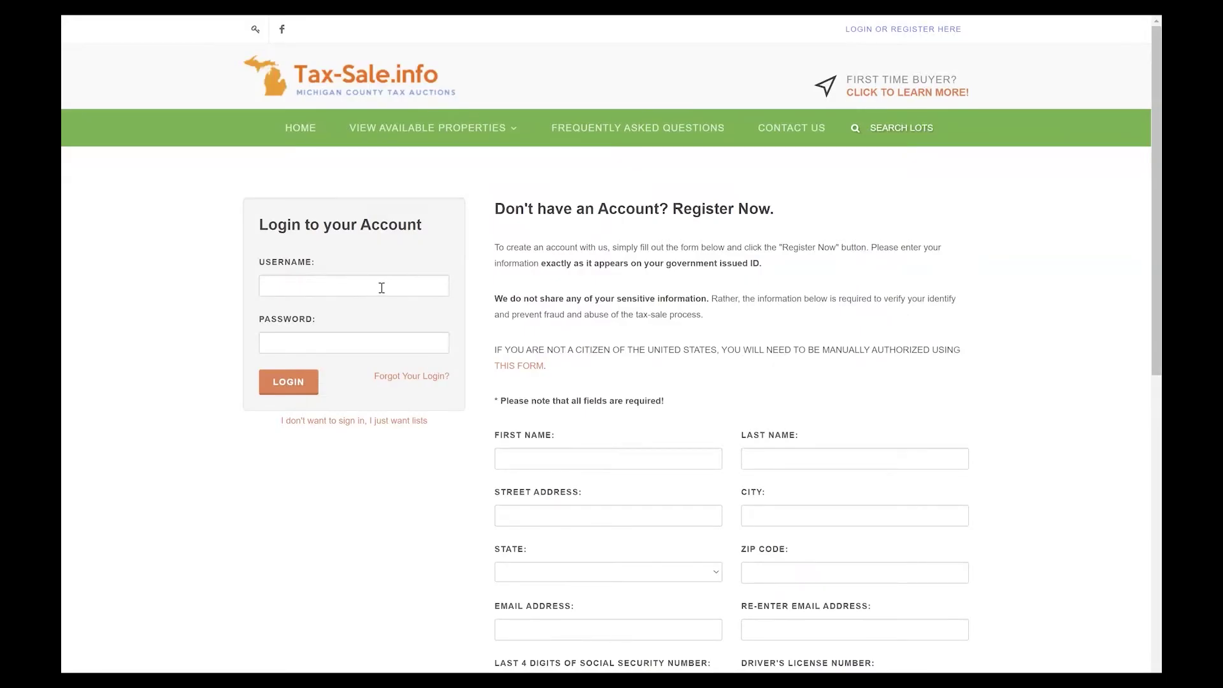
Enter the account username and the six-character account password in the login box.
{"action": "left_click", "coordinate": [381, 273]}
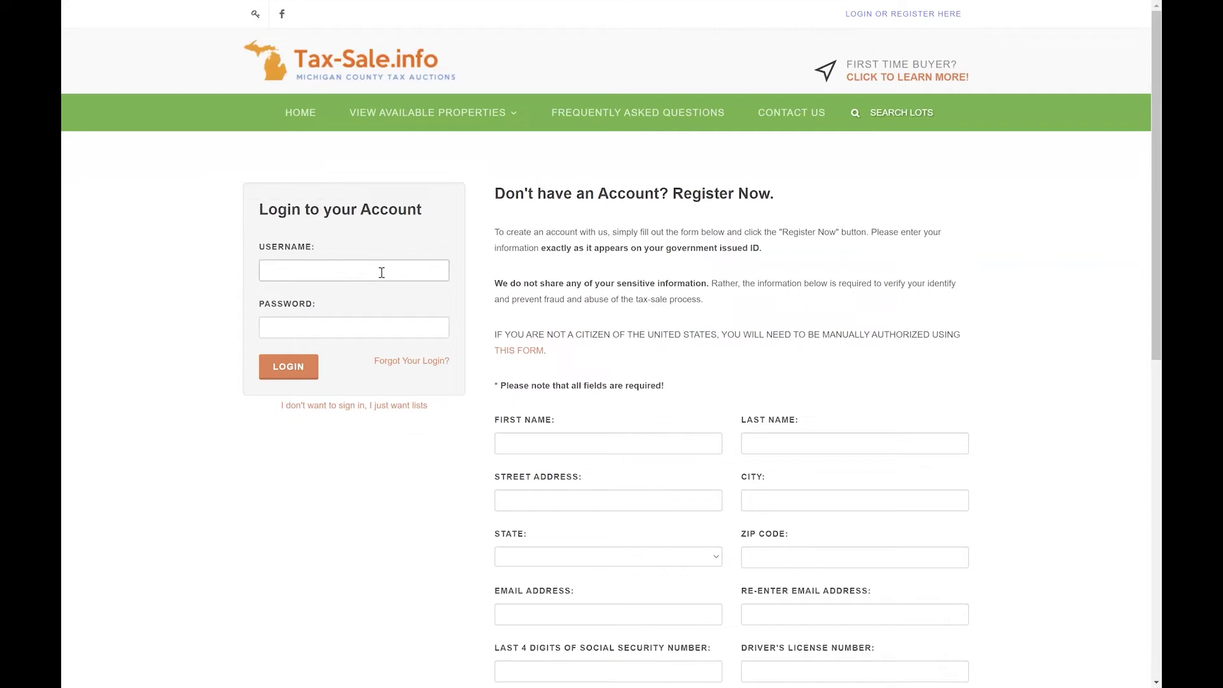
{"action": "type", "text": "exampleuser"}
{"action": "scroll", "coordinate": [382, 272], "scroll_direction": "down", "scroll_amount": 5}
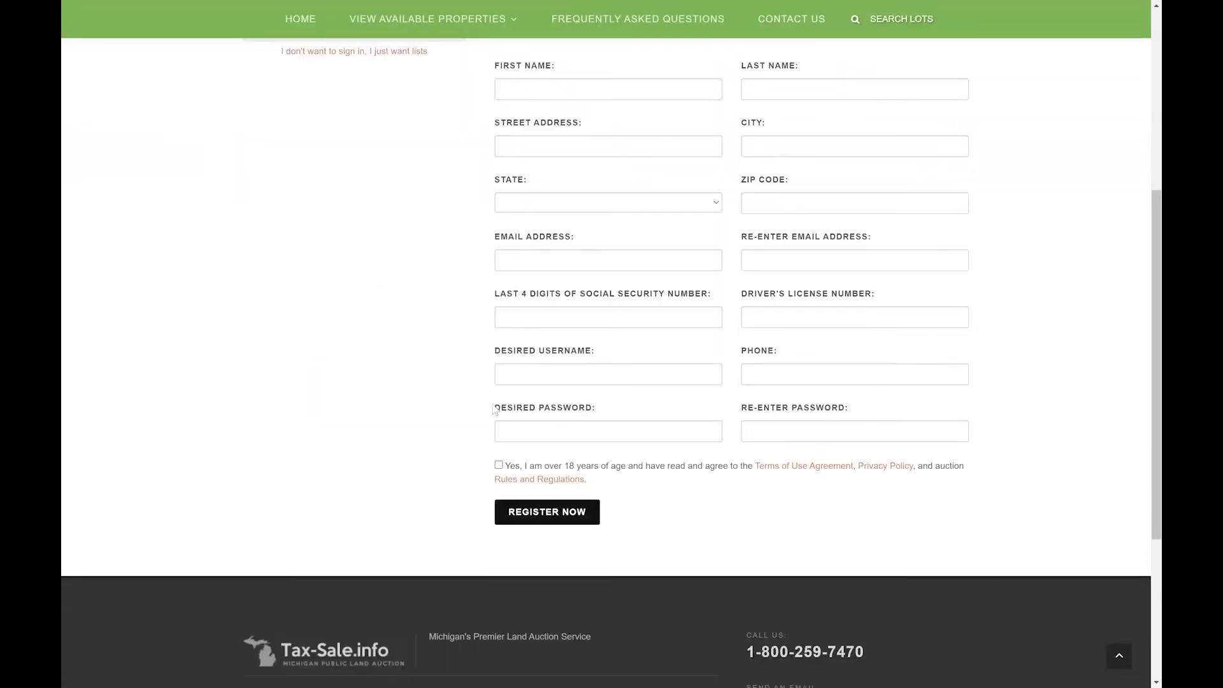
{"action": "scroll", "coordinate": [296, 286], "scroll_direction": "up", "scroll_amount": 5}
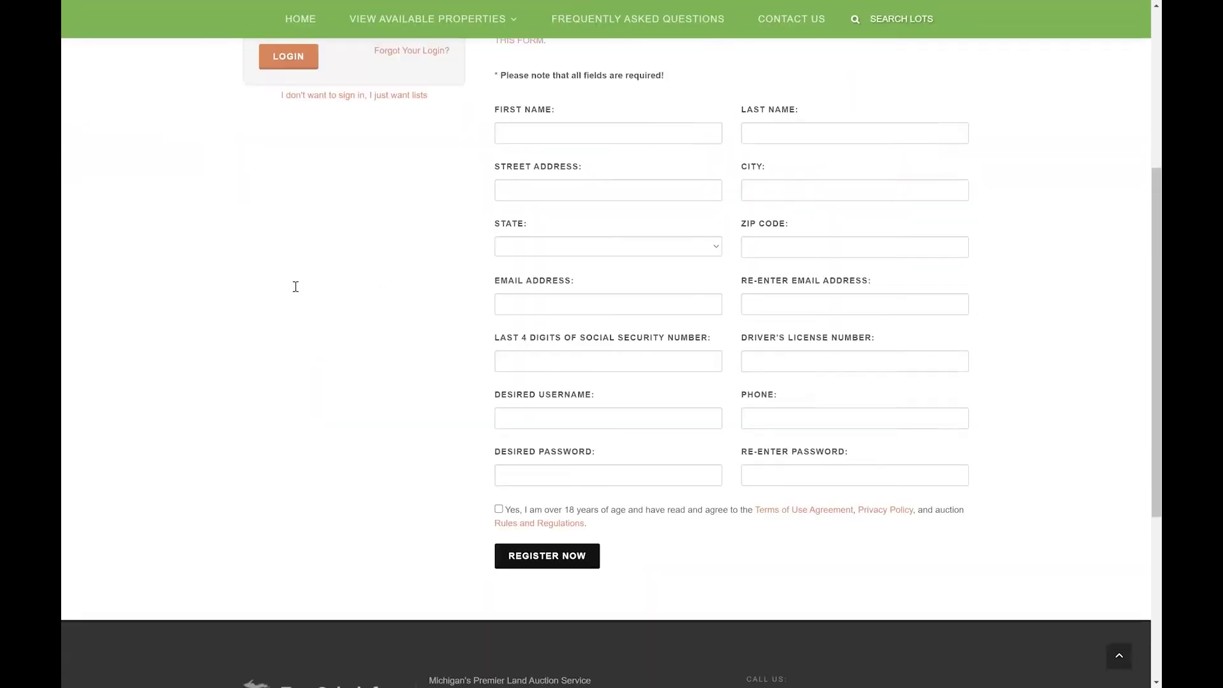
{"action": "left_click", "coordinate": [302, 325]}
{"action": "type", "text": "123456"}
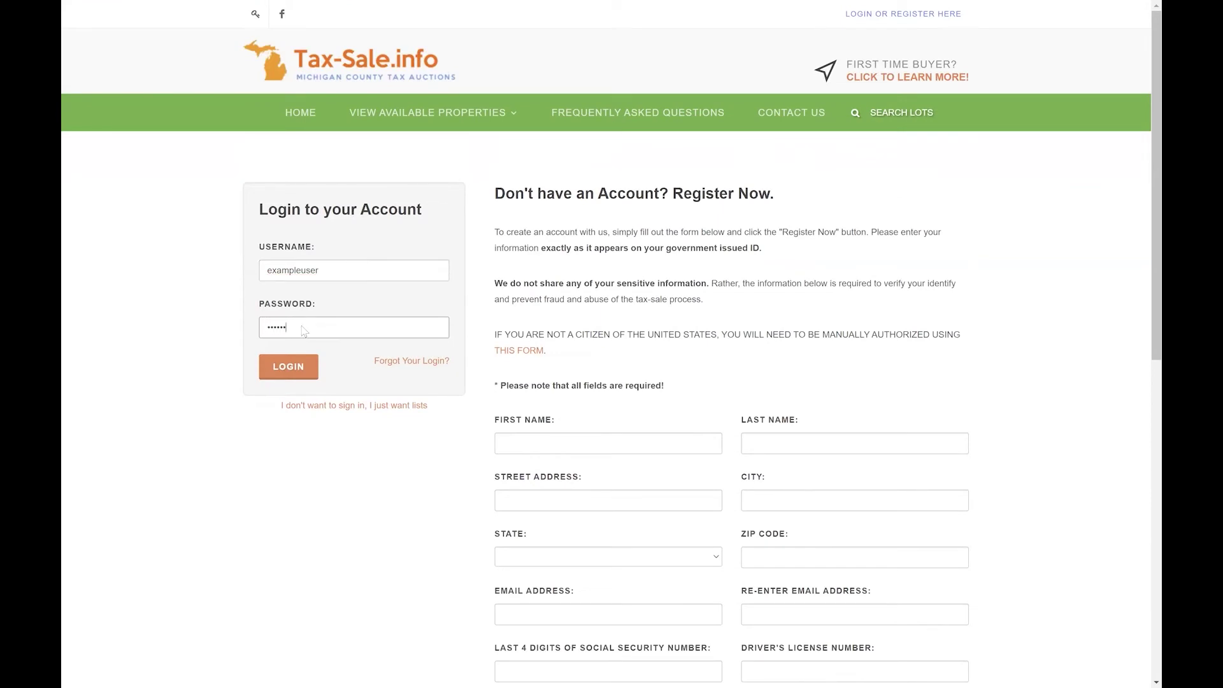
Log in, then follow the My Account deed notice link to the deed information form.
{"action": "key", "text": "Return"}
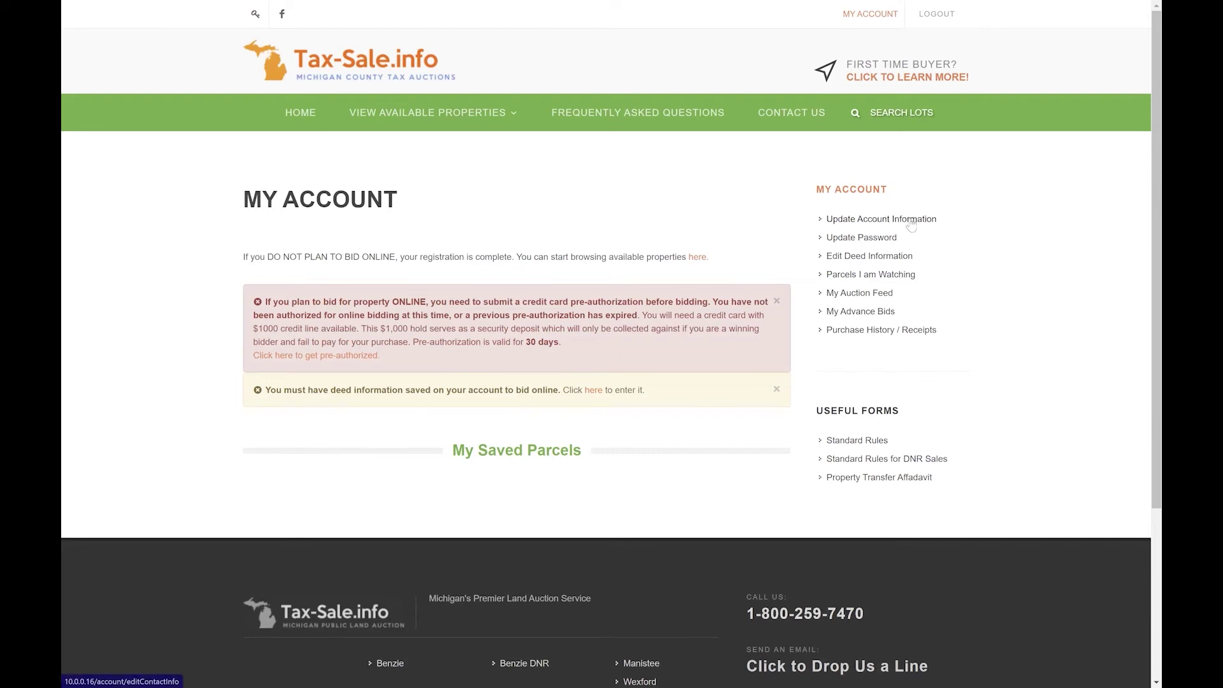
{"action": "left_click", "coordinate": [594, 391]}
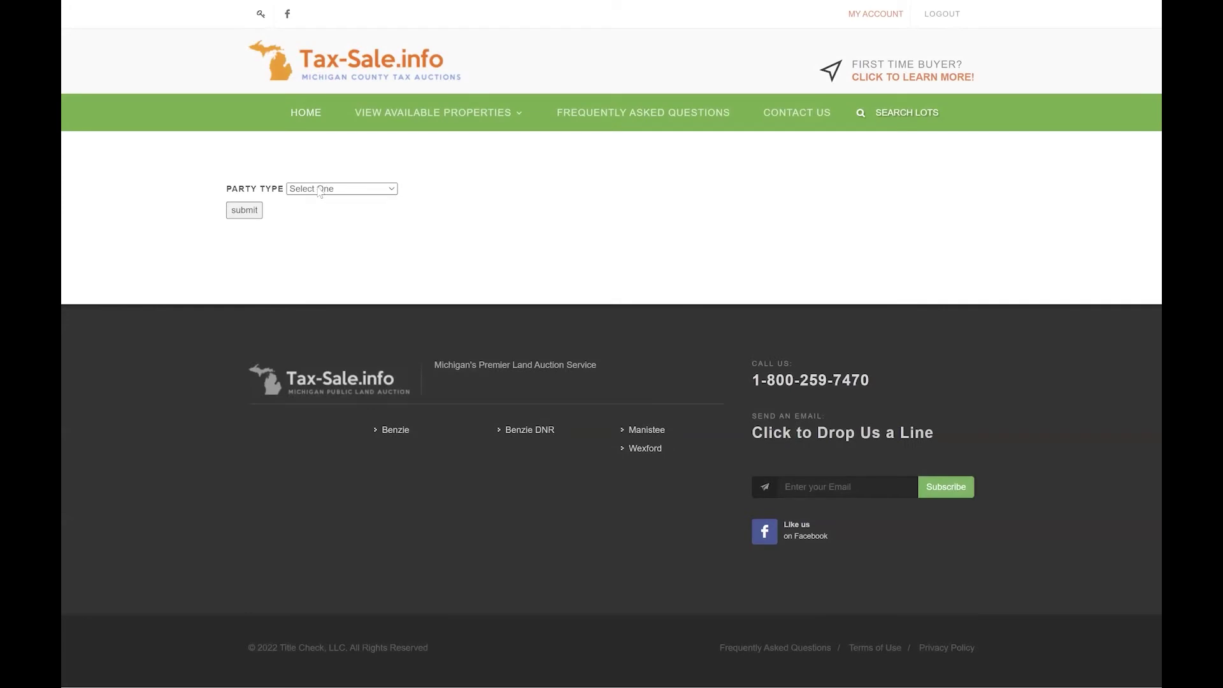
Set Party Type to 'A Single Individual' and Deed Type to 'A Single Man'.
{"action": "left_click", "coordinate": [319, 190]}
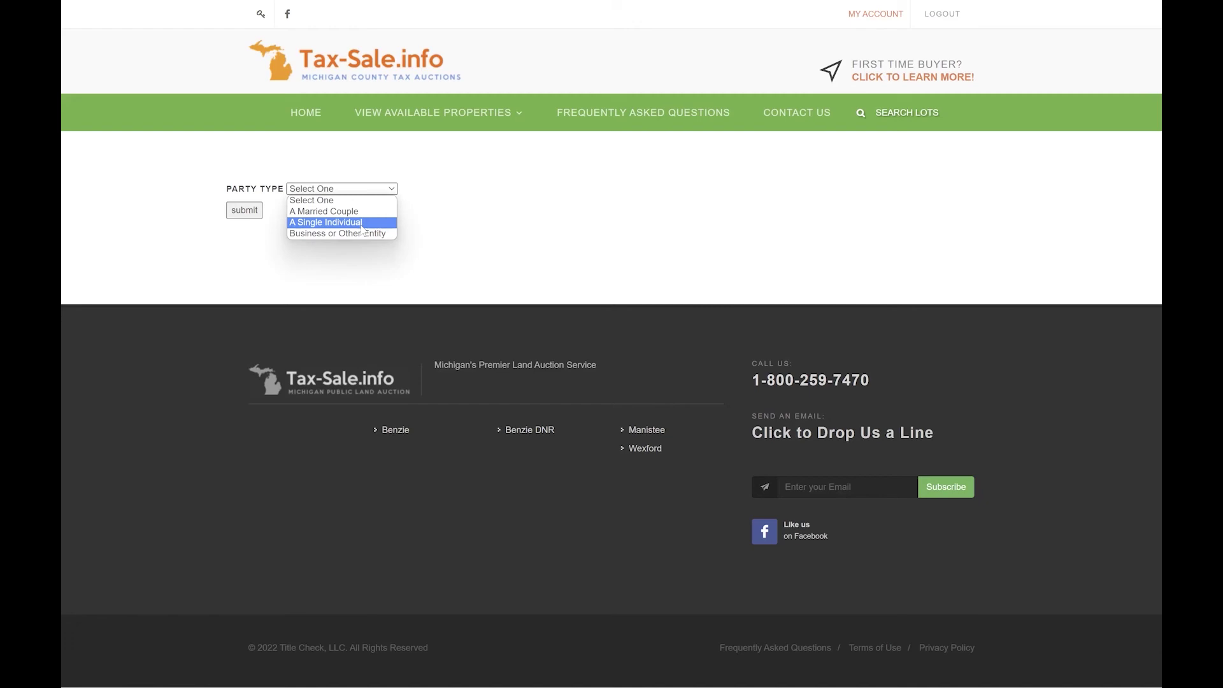
{"action": "left_click", "coordinate": [361, 225]}
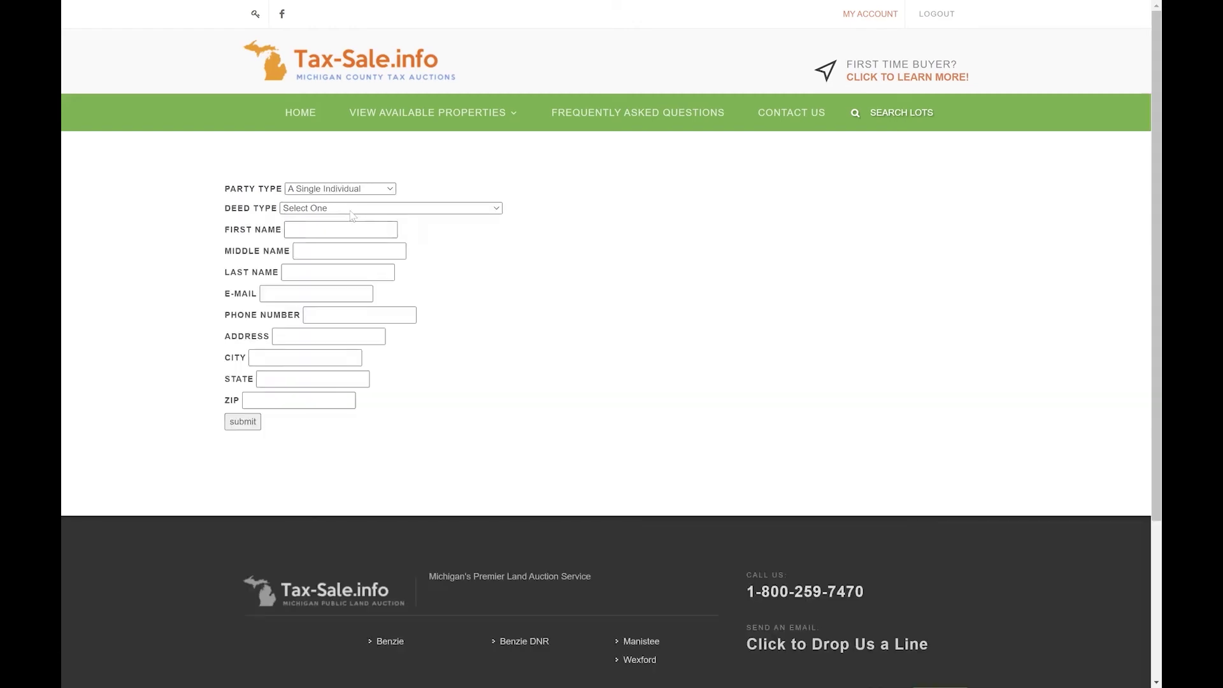
{"action": "left_click", "coordinate": [350, 210]}
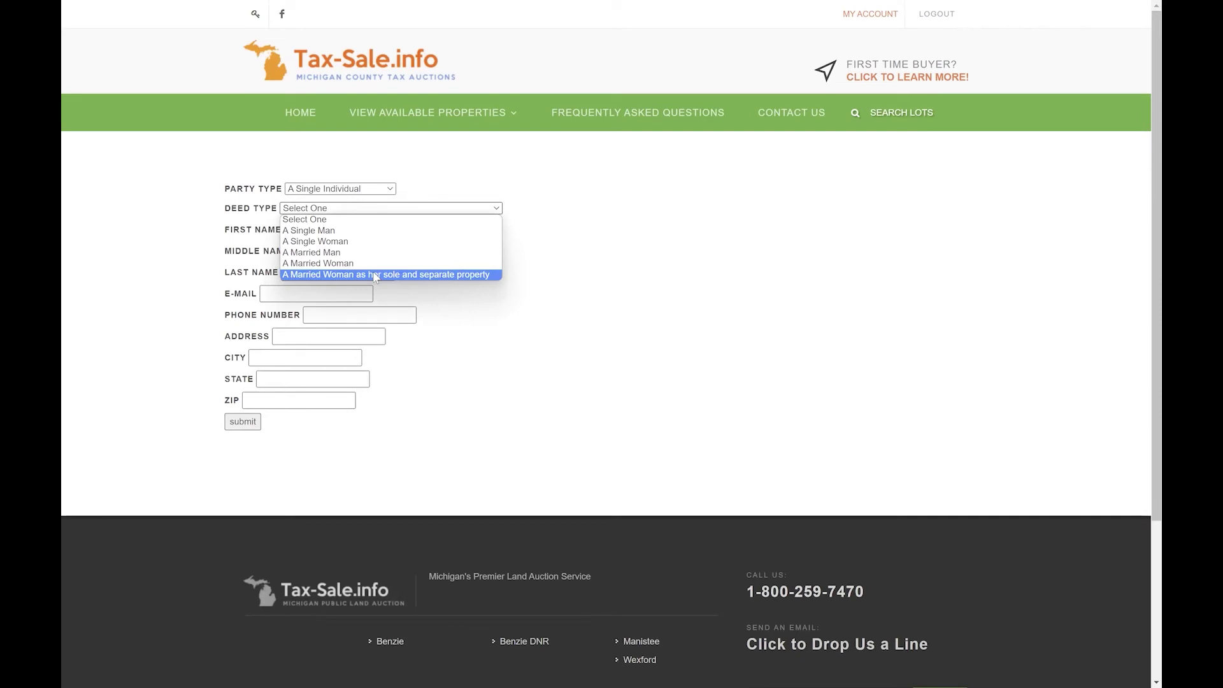
{"action": "left_click", "coordinate": [350, 230]}
Fill in the individual's first, middle and last name, e-mail address and phone number.
{"action": "left_click", "coordinate": [351, 231]}
{"action": "type", "text": "Example"}
{"action": "key", "text": "Tab"}
{"action": "type", "text": "M"}
{"action": "key", "text": "Tab"}
{"action": "type", "text": "User"}
{"action": "key", "text": "Tab"}
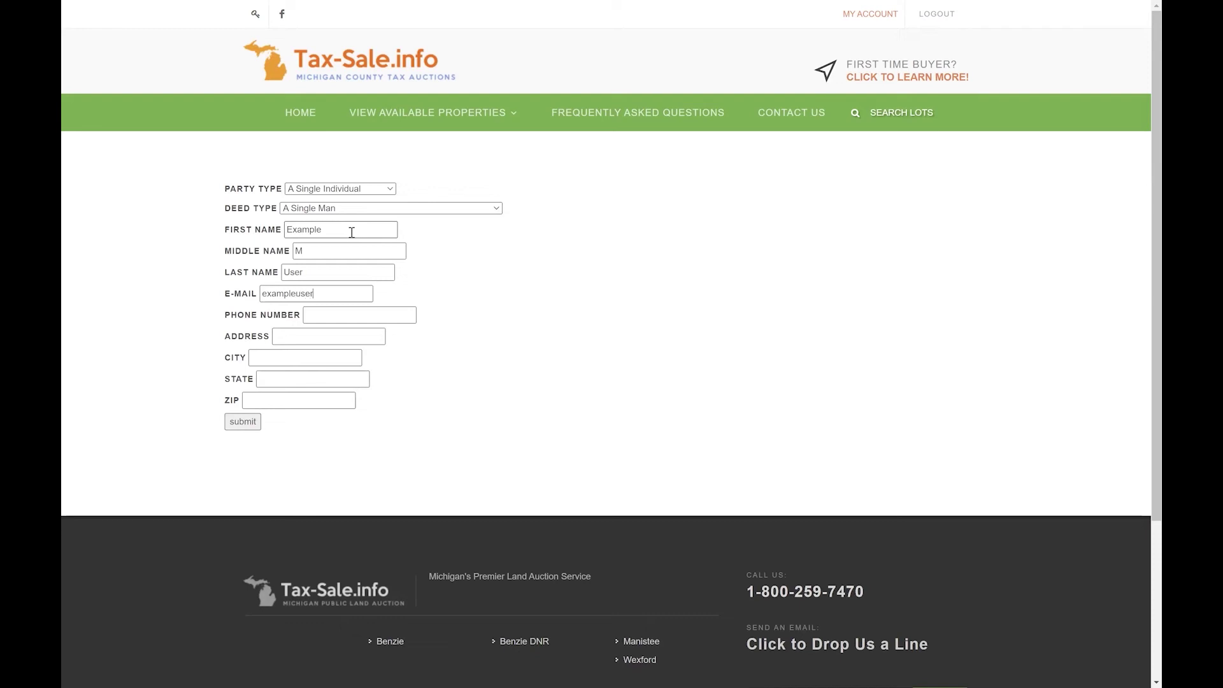
{"action": "key", "text": "Tab"}
Enter the individual's street address, city, state and ZIP code, and submit the deed entry.
{"action": "key", "text": "Tab"}
{"action": "type", "text": "123 Main"}
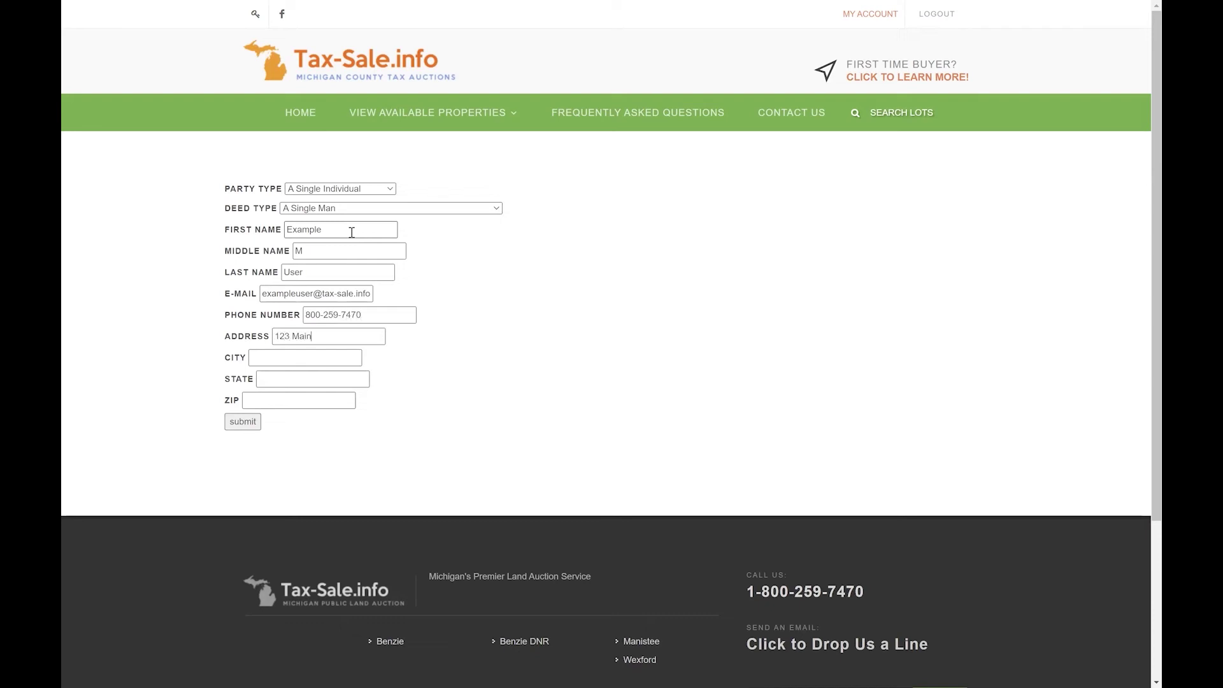
{"action": "type", "text": " StKalama"}
{"action": "type", "text": "MI"}
{"action": "key", "text": "Tab"}
{"action": "type", "text": "49007"}
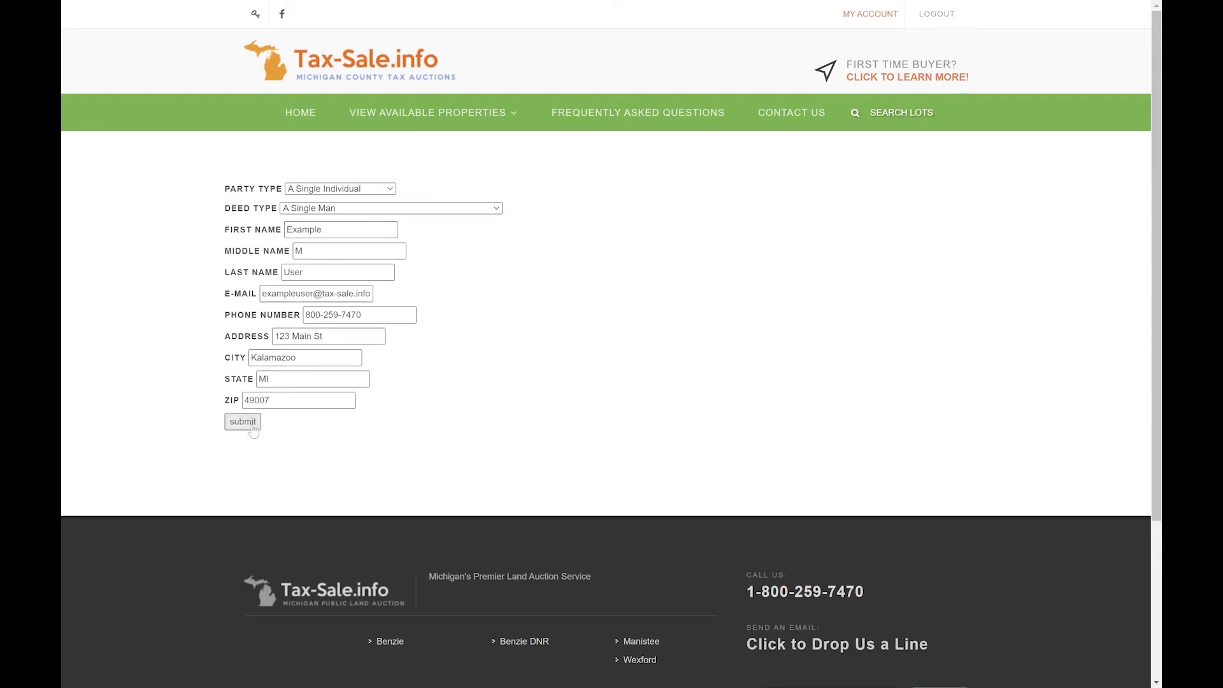
{"action": "left_click", "coordinate": [252, 427]}
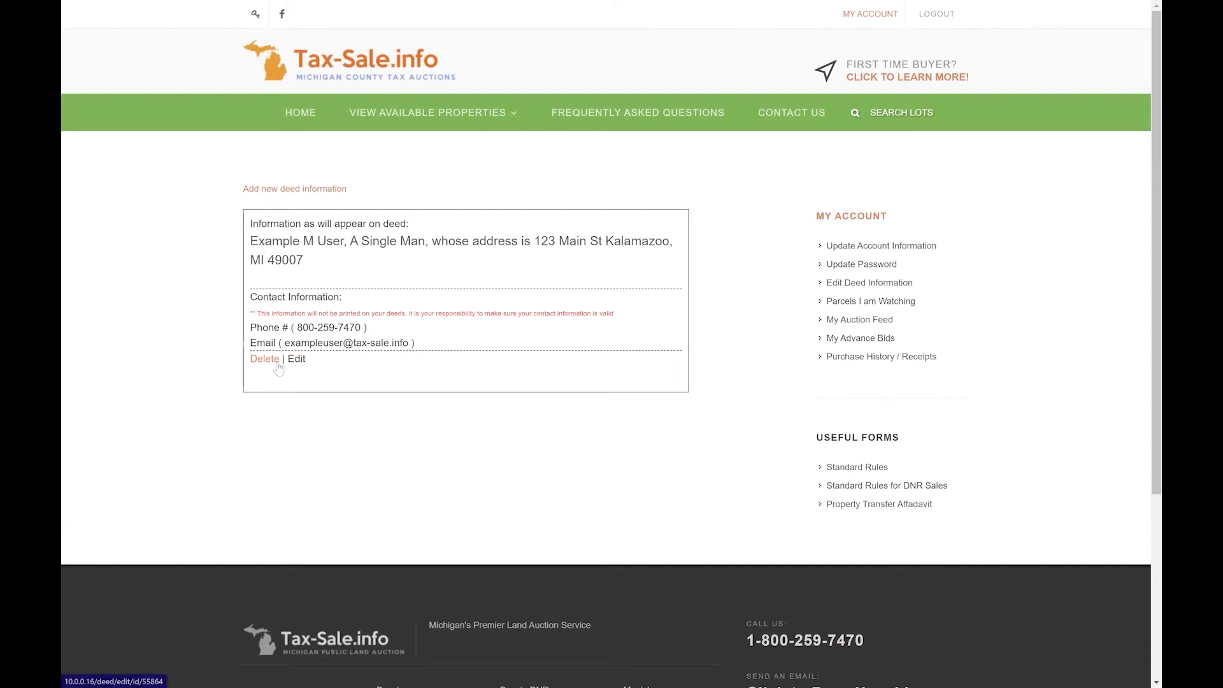
Start a new deed entry with Party Type 'Business or Other Entity' and Deed Type 'Limited Liability Company'.
{"action": "left_click", "coordinate": [306, 189]}
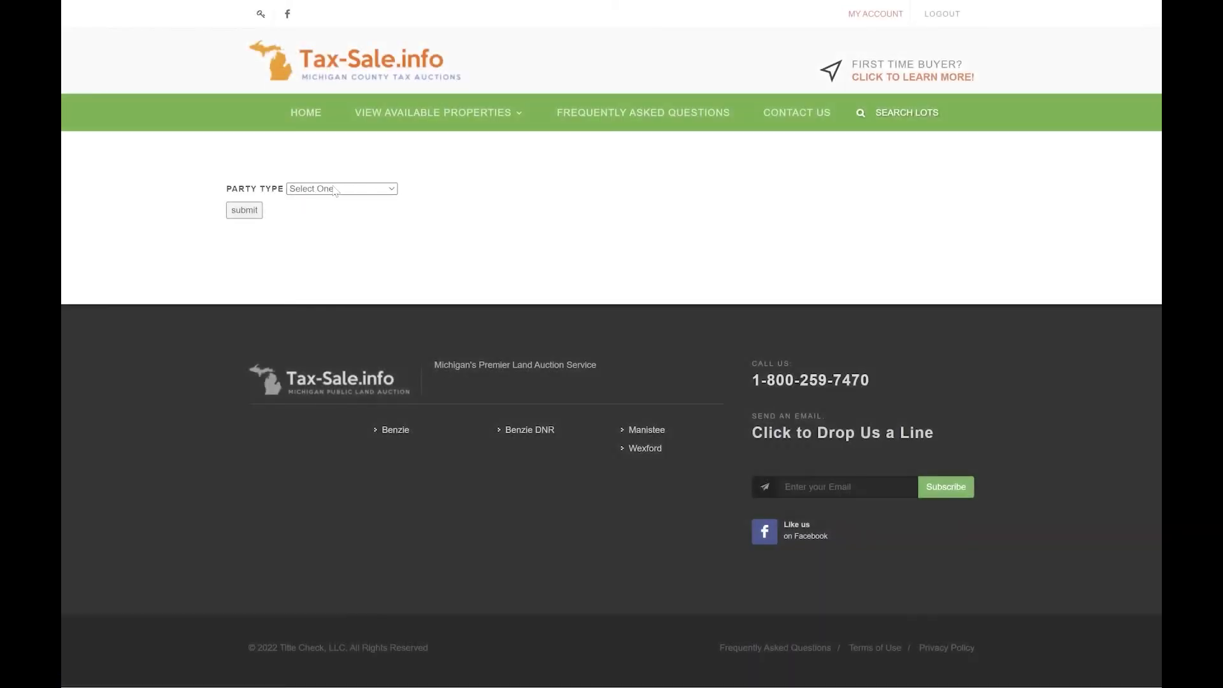
{"action": "left_click", "coordinate": [336, 189]}
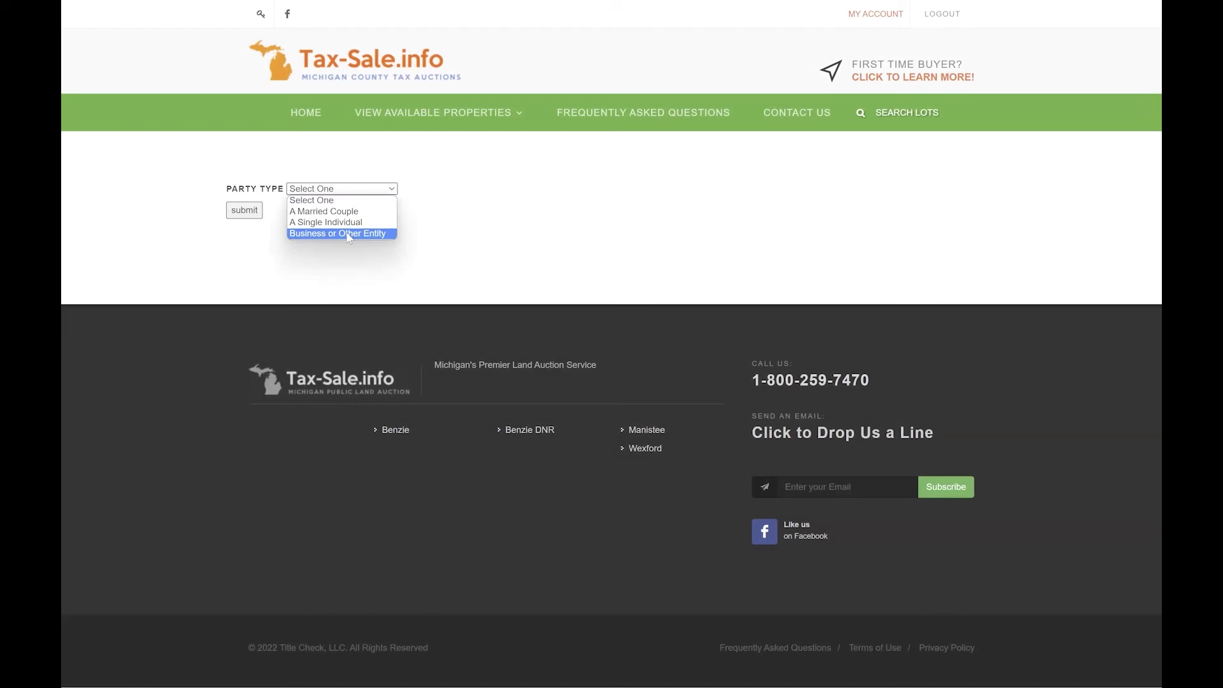
{"action": "left_click", "coordinate": [349, 233]}
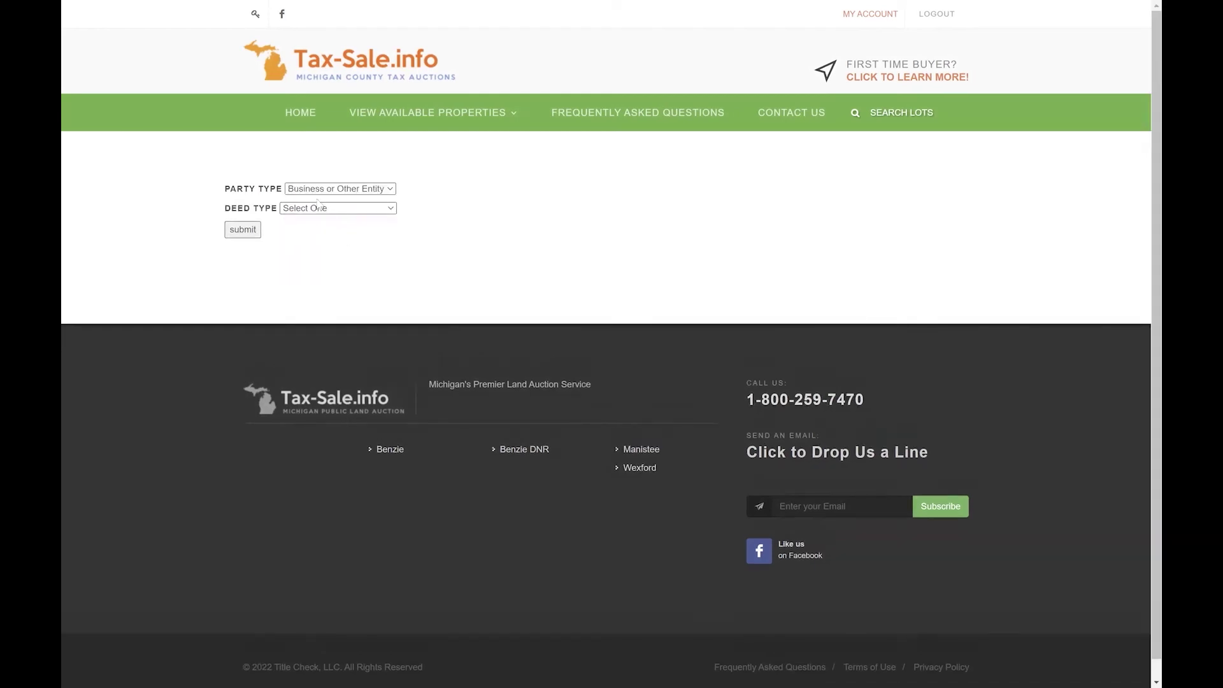
{"action": "left_click", "coordinate": [312, 209]}
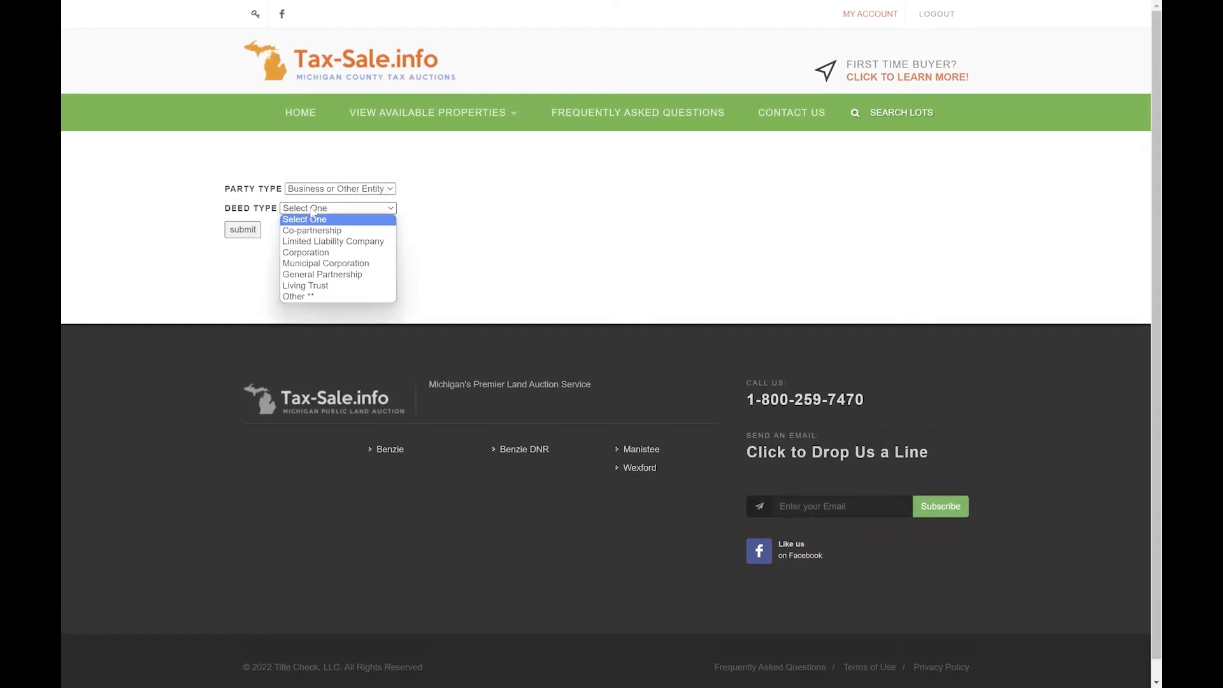
{"action": "left_click", "coordinate": [320, 242]}
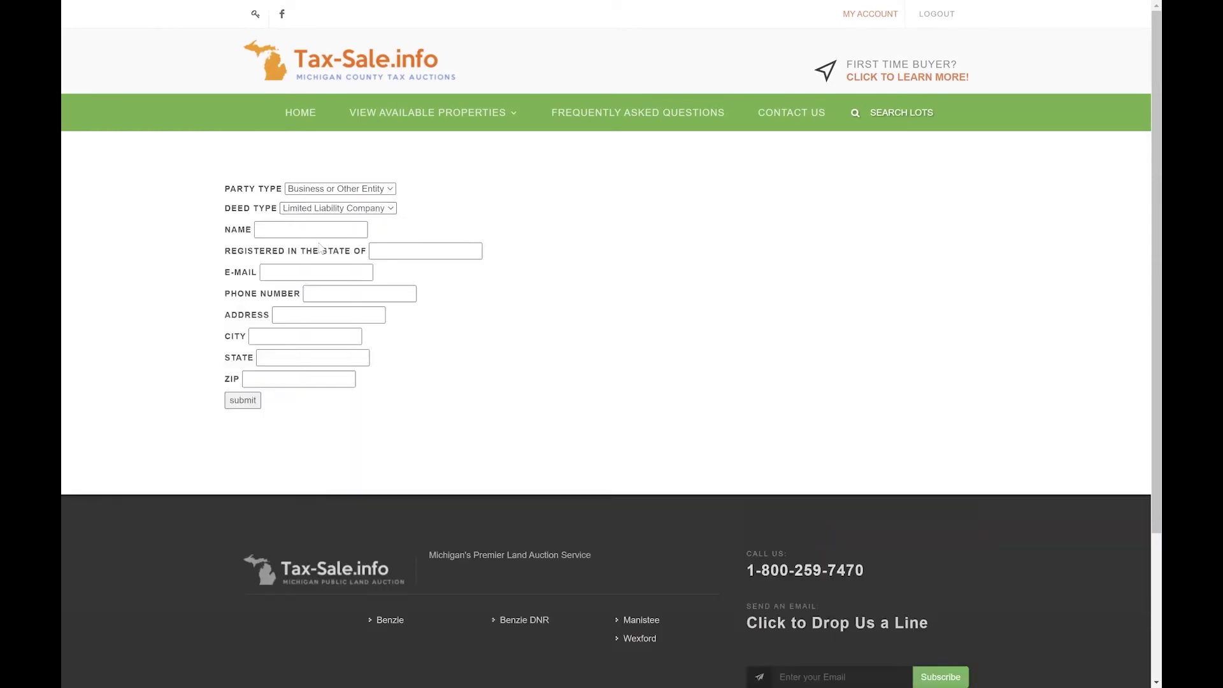
Enter business name 'Example LLC', registration state Michigan, and the business e-mail and phone number.
{"action": "left_click", "coordinate": [304, 230]}
{"action": "type", "text": "Example LLC"}
{"action": "key", "text": "Tab"}
{"action": "type", "text": "Michigan"}
{"action": "key", "text": "Tab"}
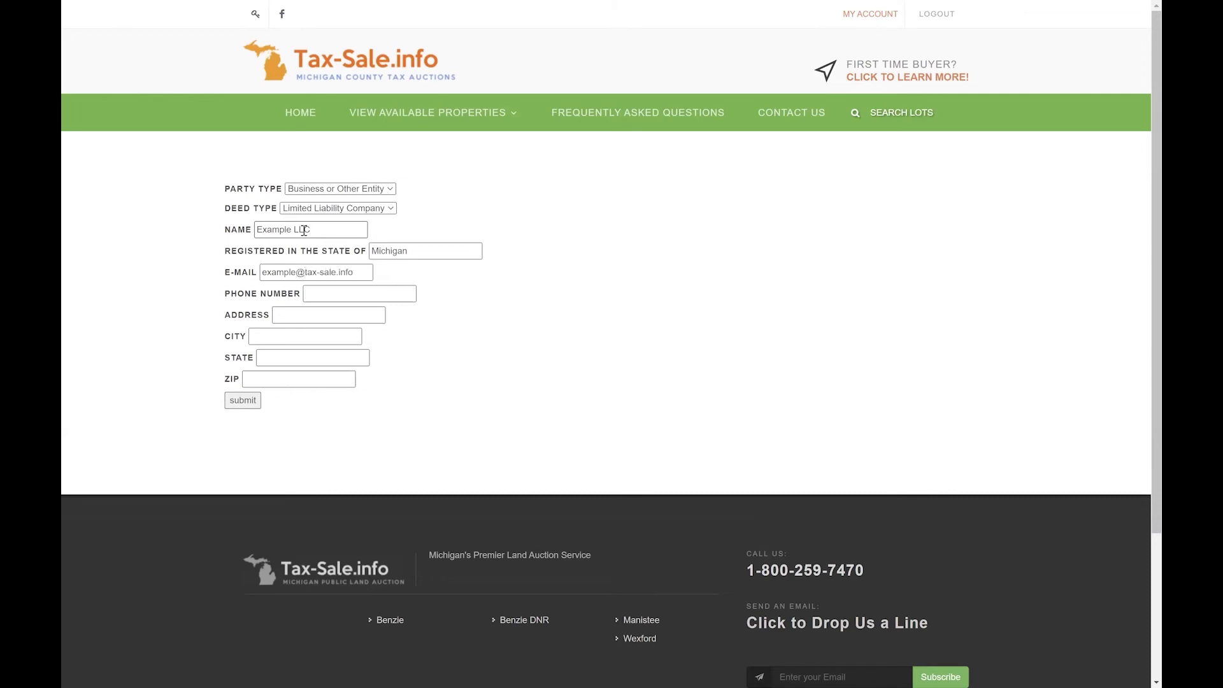
{"action": "key", "text": "Tab"}
{"action": "type", "text": "123"}
Fill in the LLC's street address, city, state and ZIP code, and submit the deed entry.
{"action": "type", "text": "Main St"}
{"action": "key", "text": "Tab"}
{"action": "type", "text": "Kalamazoo"}
{"action": "key", "text": "Tab"}
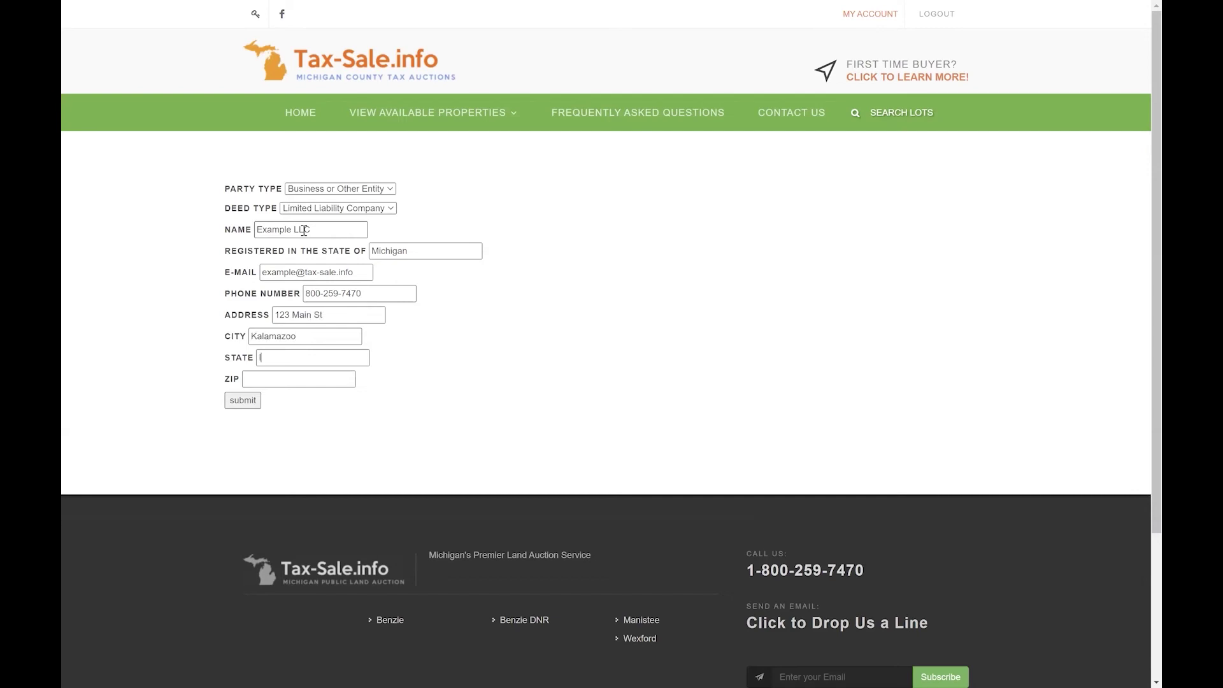
{"action": "type", "text": "MI"}
{"action": "key", "text": "Tab"}
{"action": "type", "text": "49007"}
{"action": "left_click", "coordinate": [253, 404]}
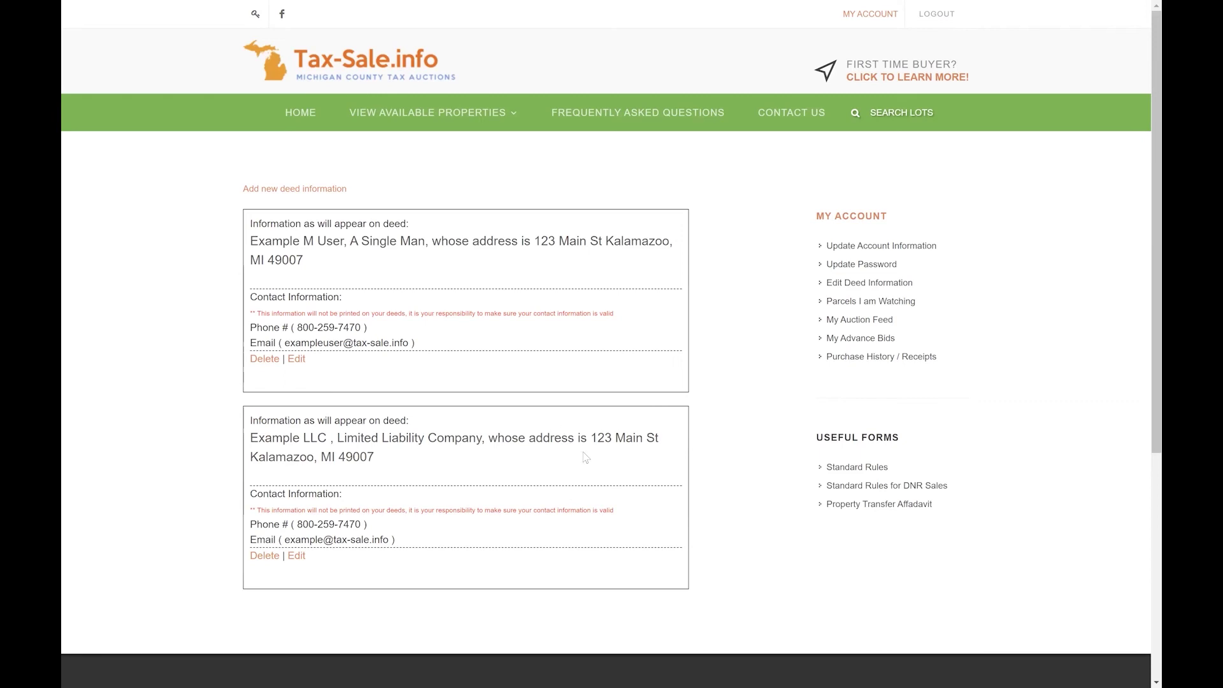
Return to My Account after reviewing the two saved deed entries.
{"action": "left_click", "coordinate": [846, 223]}
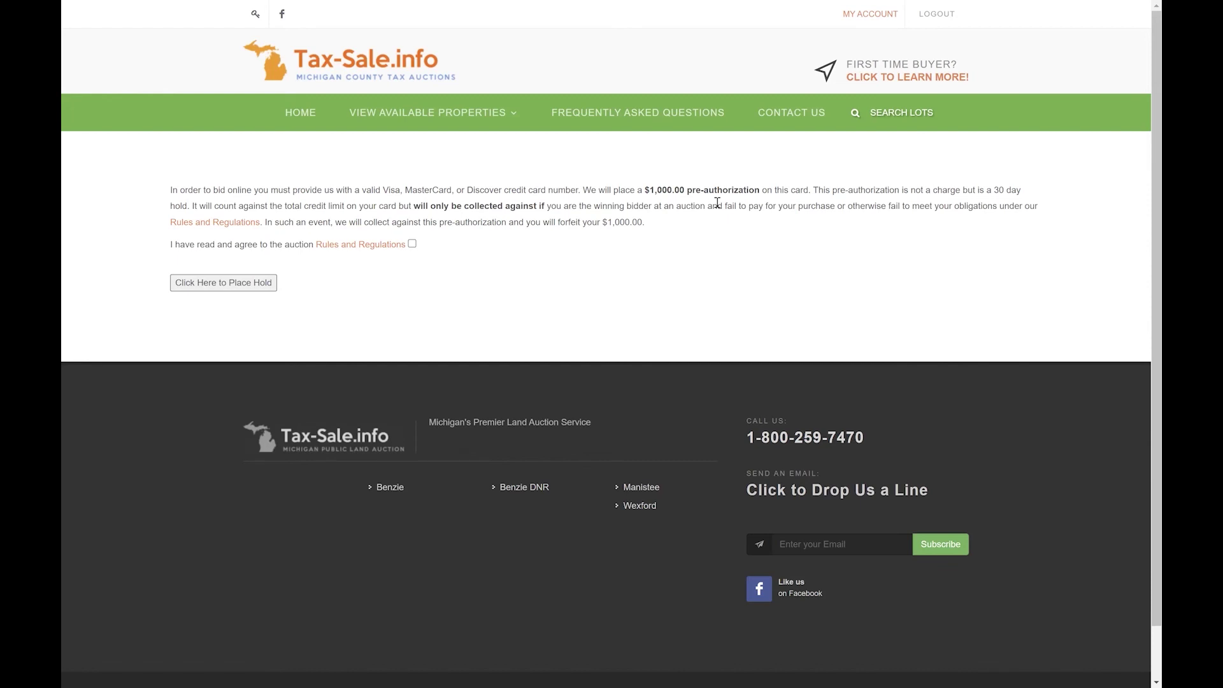
Accept the Rules and Regulations, start the credit card hold, and confirm the contact details.
{"action": "left_click", "coordinate": [412, 244]}
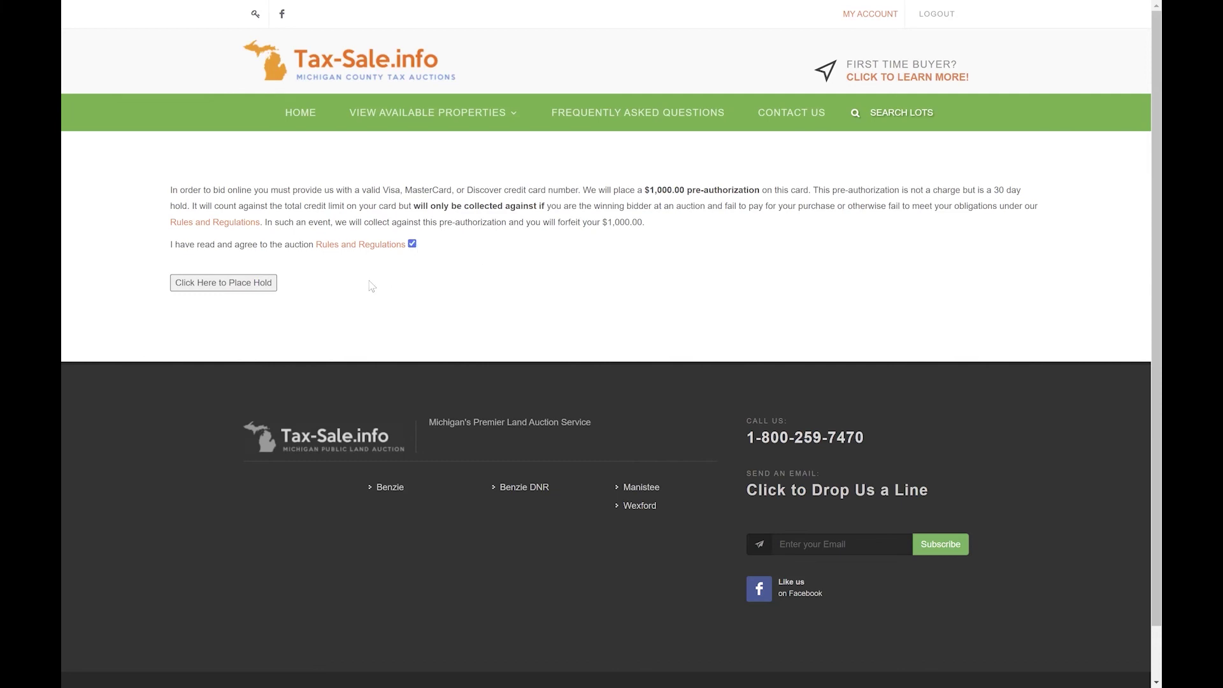
{"action": "left_click", "coordinate": [238, 285]}
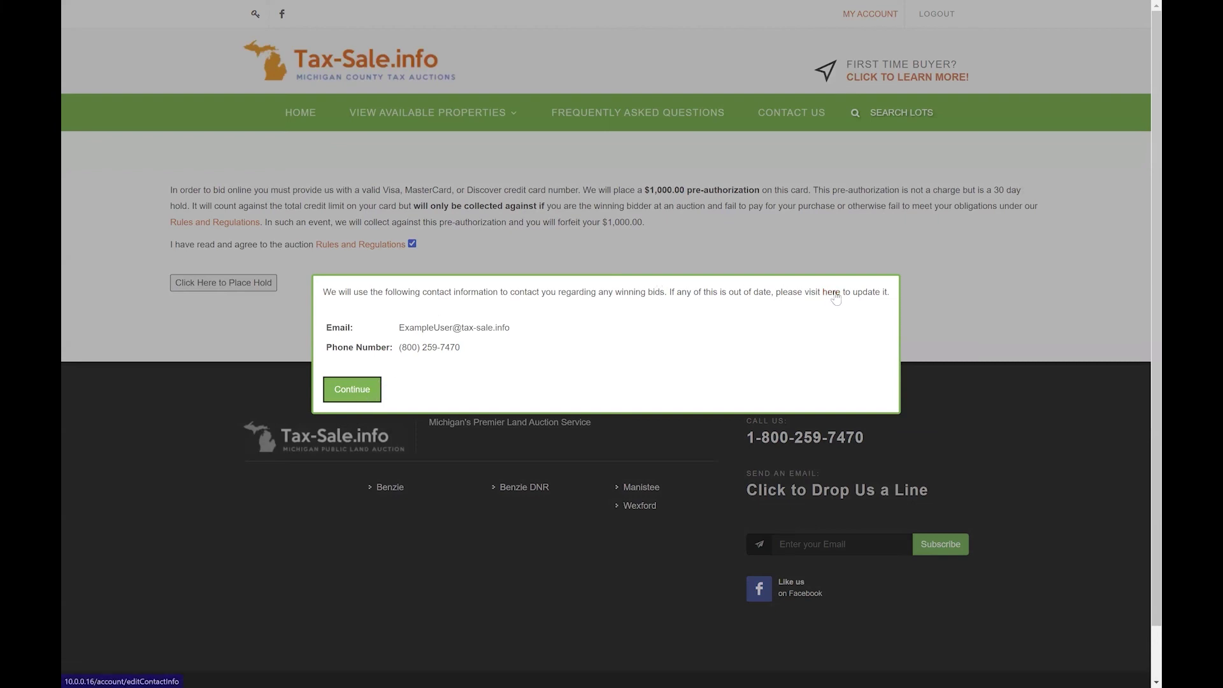
{"action": "left_click", "coordinate": [352, 390]}
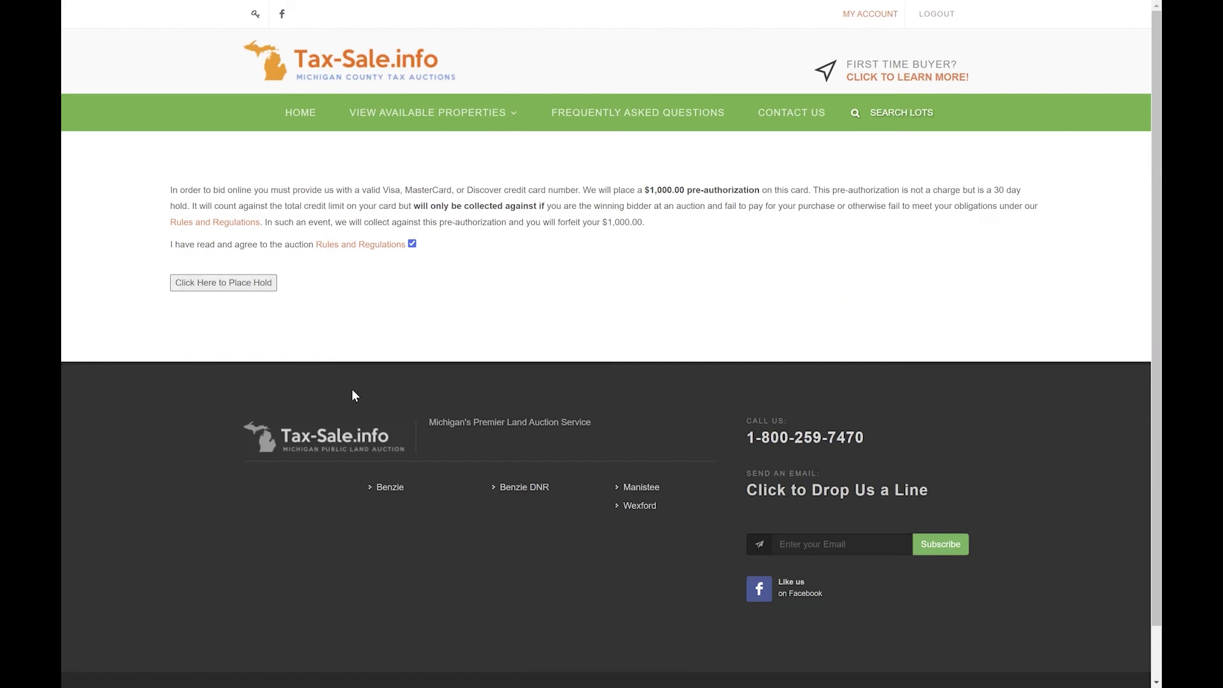